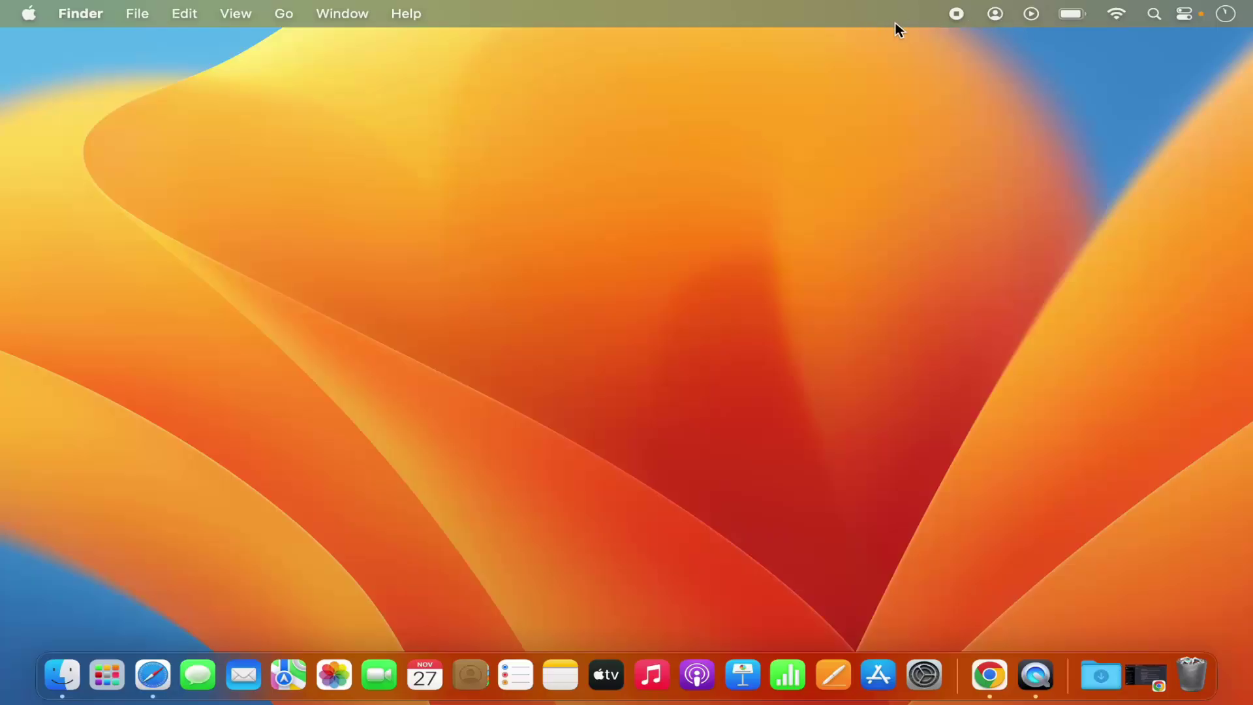
- Launch System Settings from the Apple menu and scroll down the sidebar
left_click(30, 15)
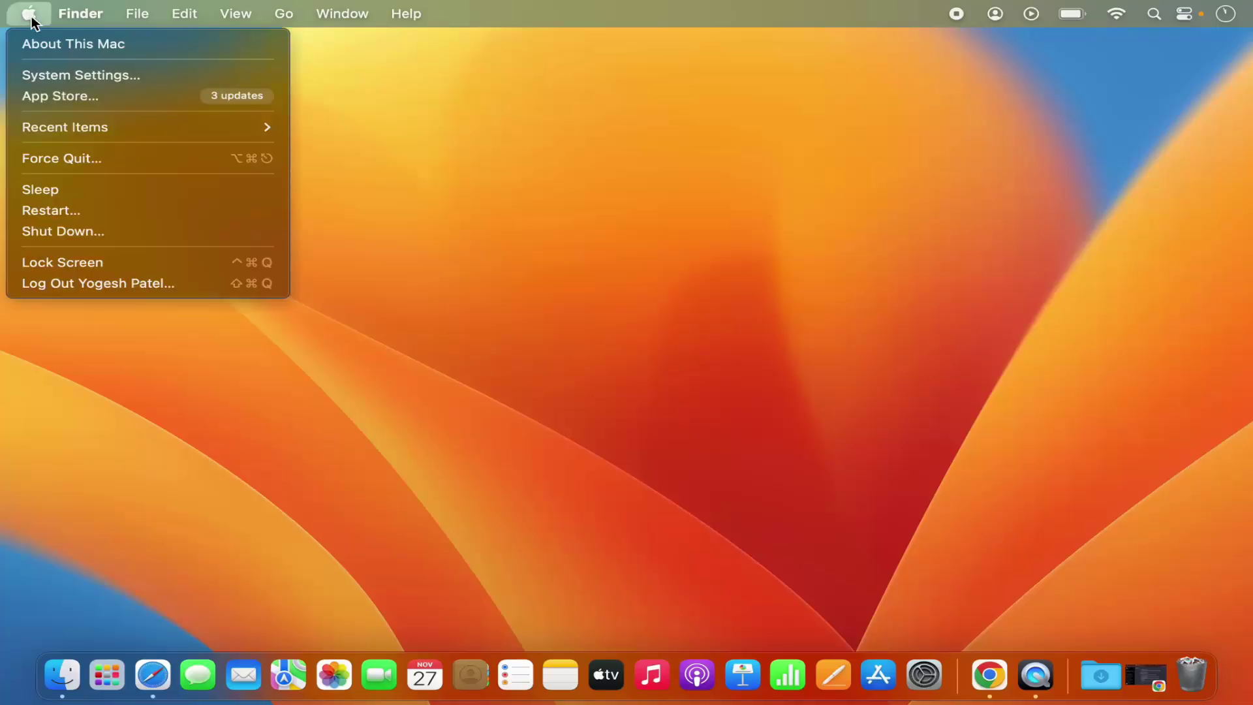
left_click(80, 76)
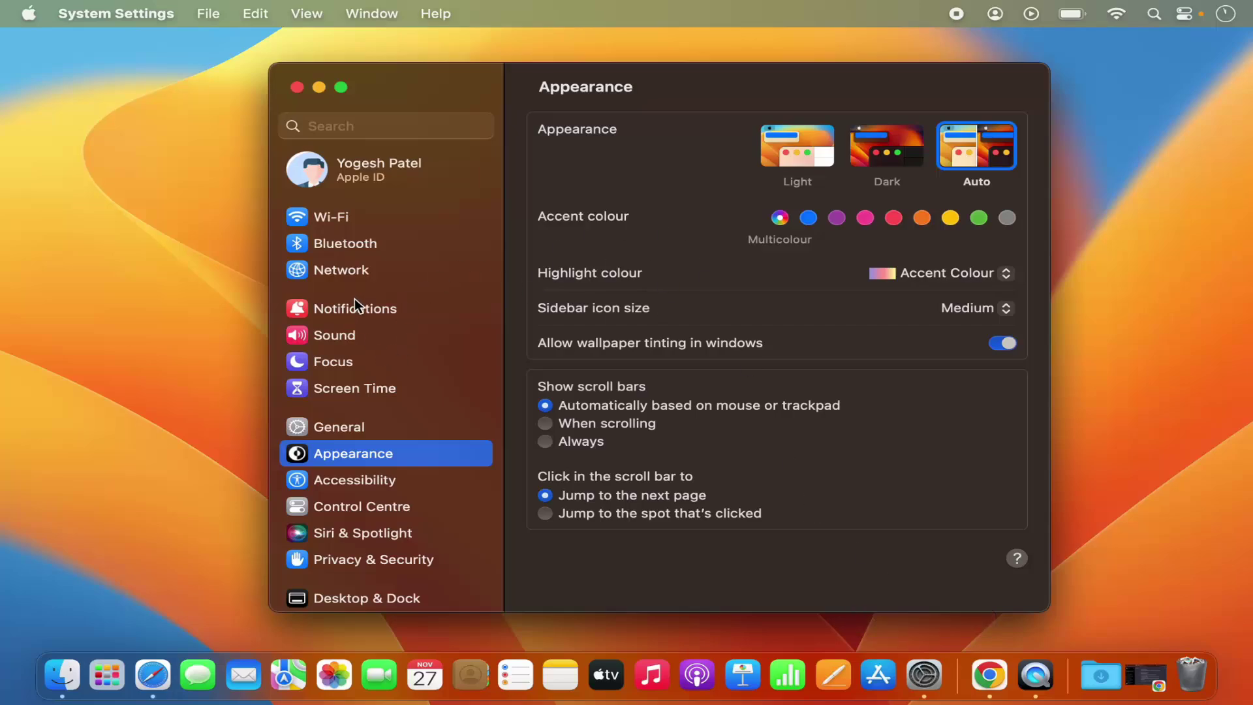
scroll(339, 378, "down", 4)
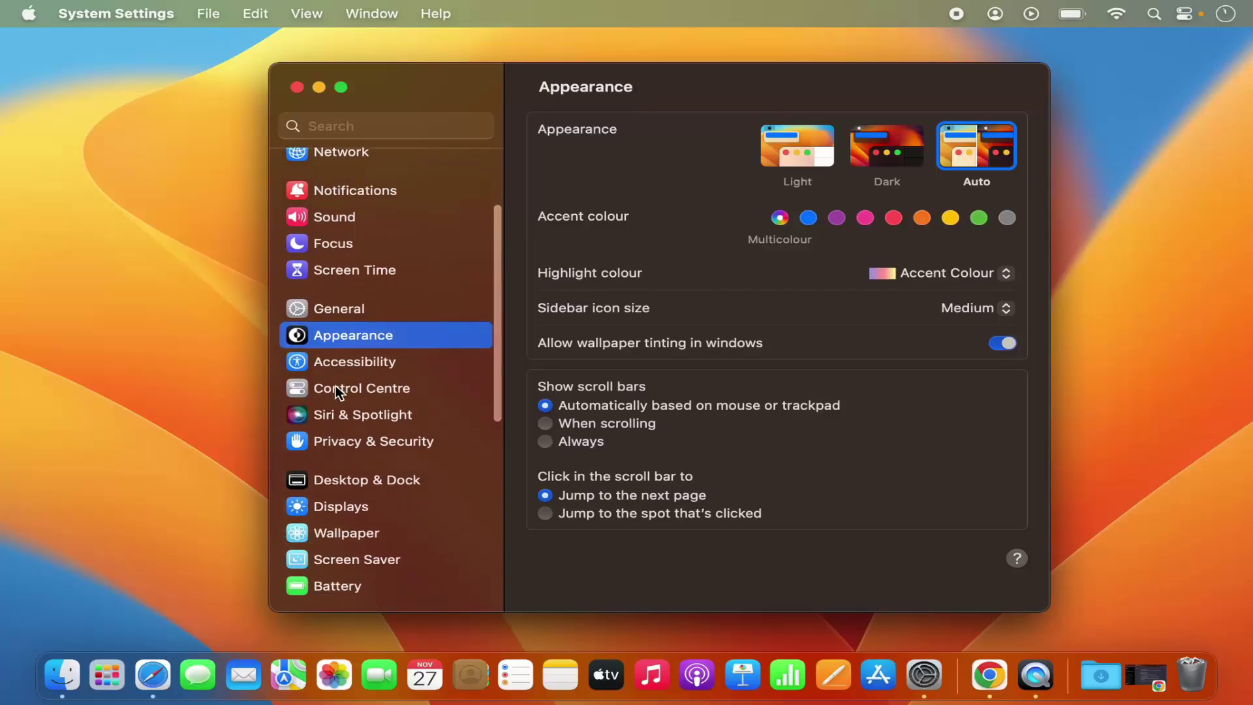
- In Control Centre, switch Wi-Fi to Don't Show, then back to Show in Menu Bar, and check its icon
left_click(336, 386)
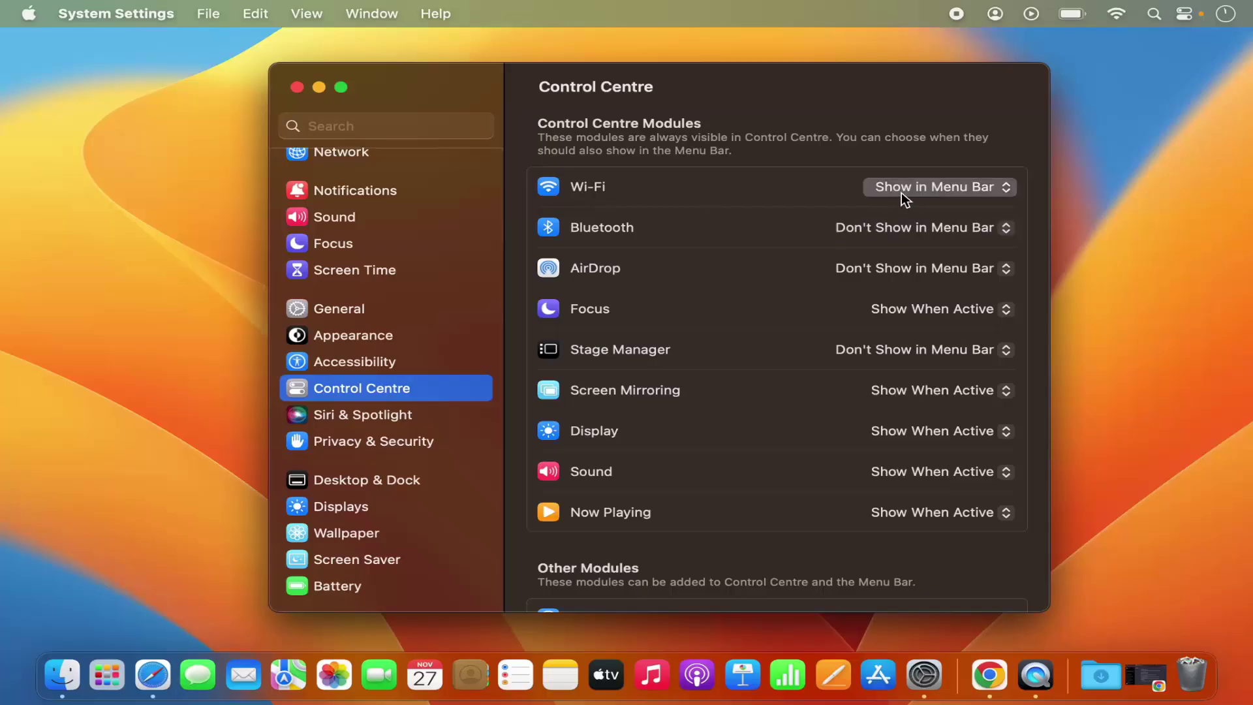
left_click(920, 195)
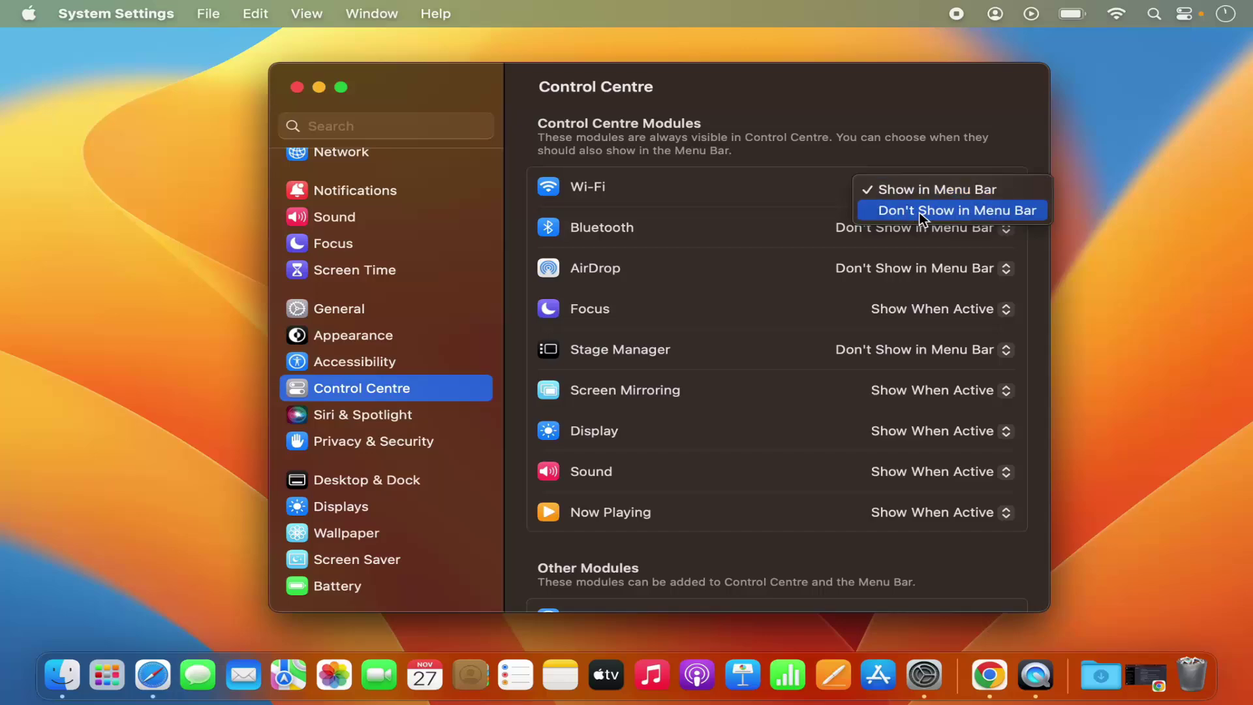
left_click(918, 210)
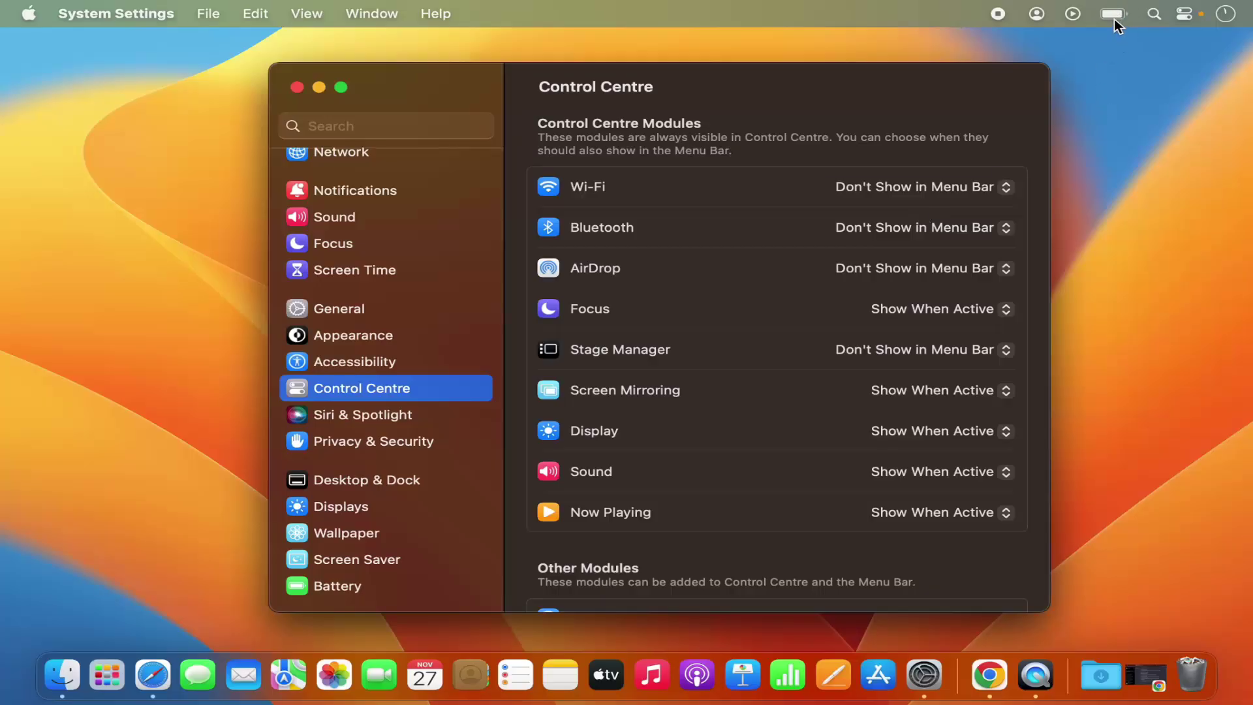
left_click(918, 185)
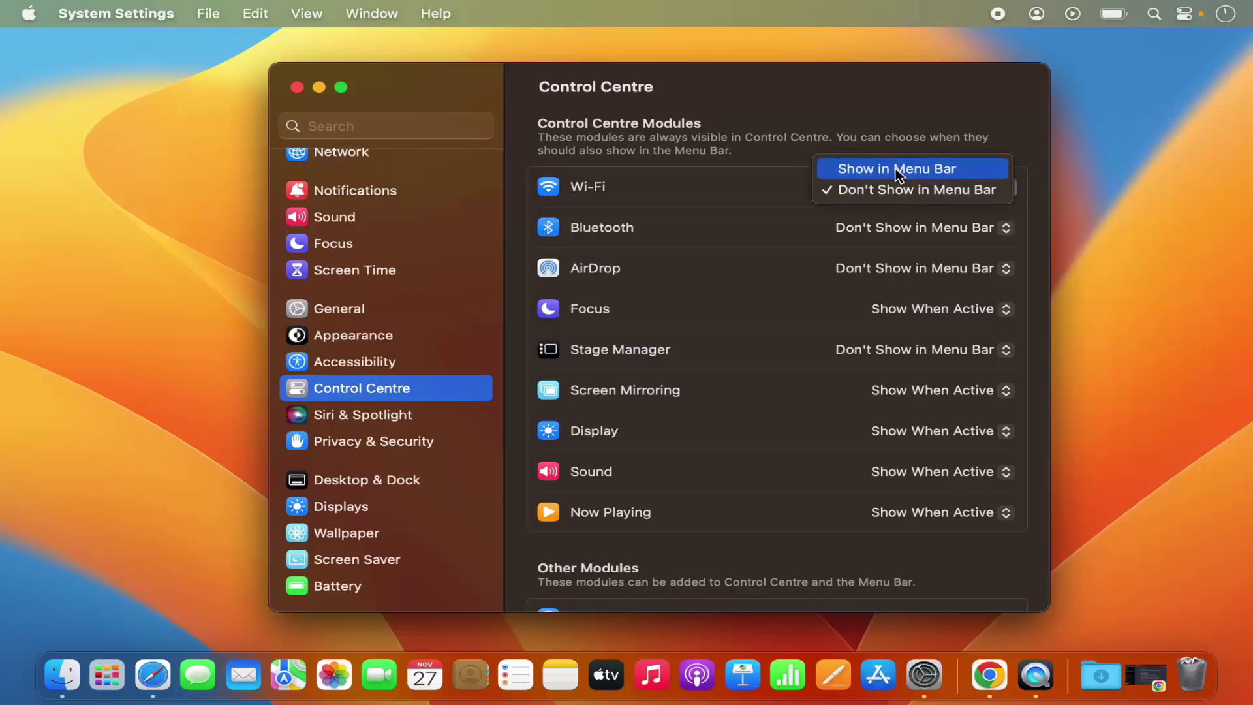
left_click(895, 168)
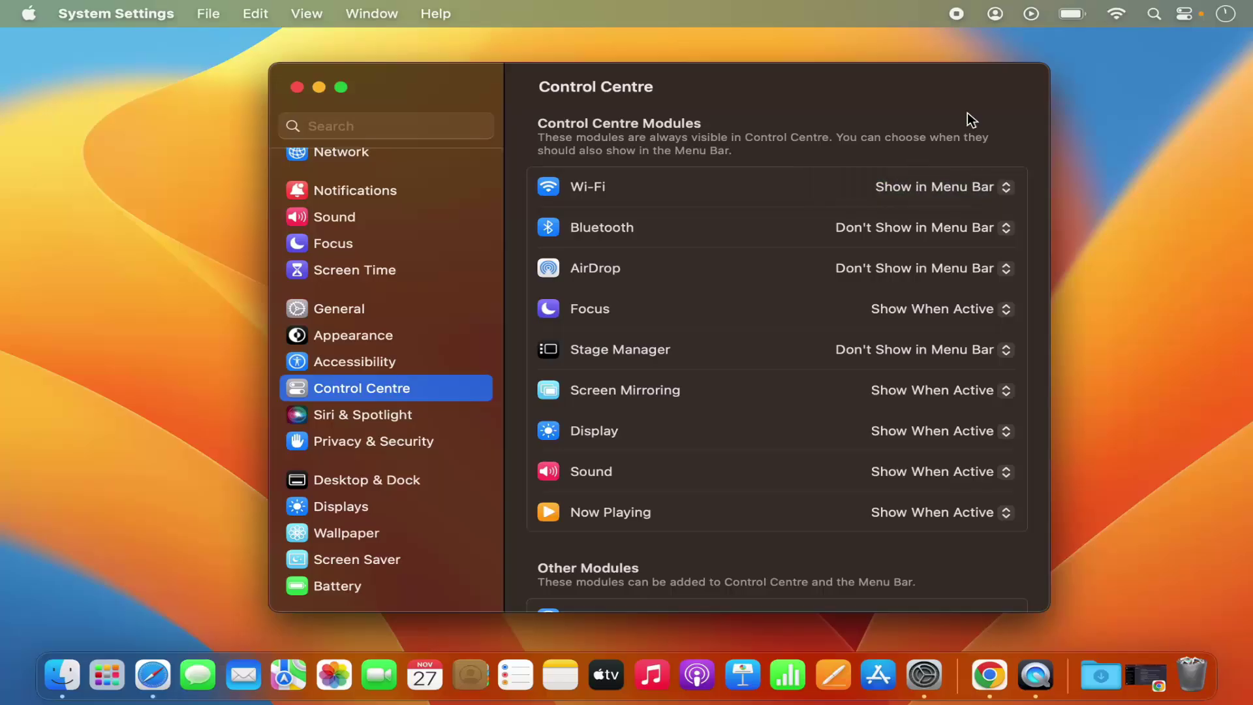
left_click(1116, 15)
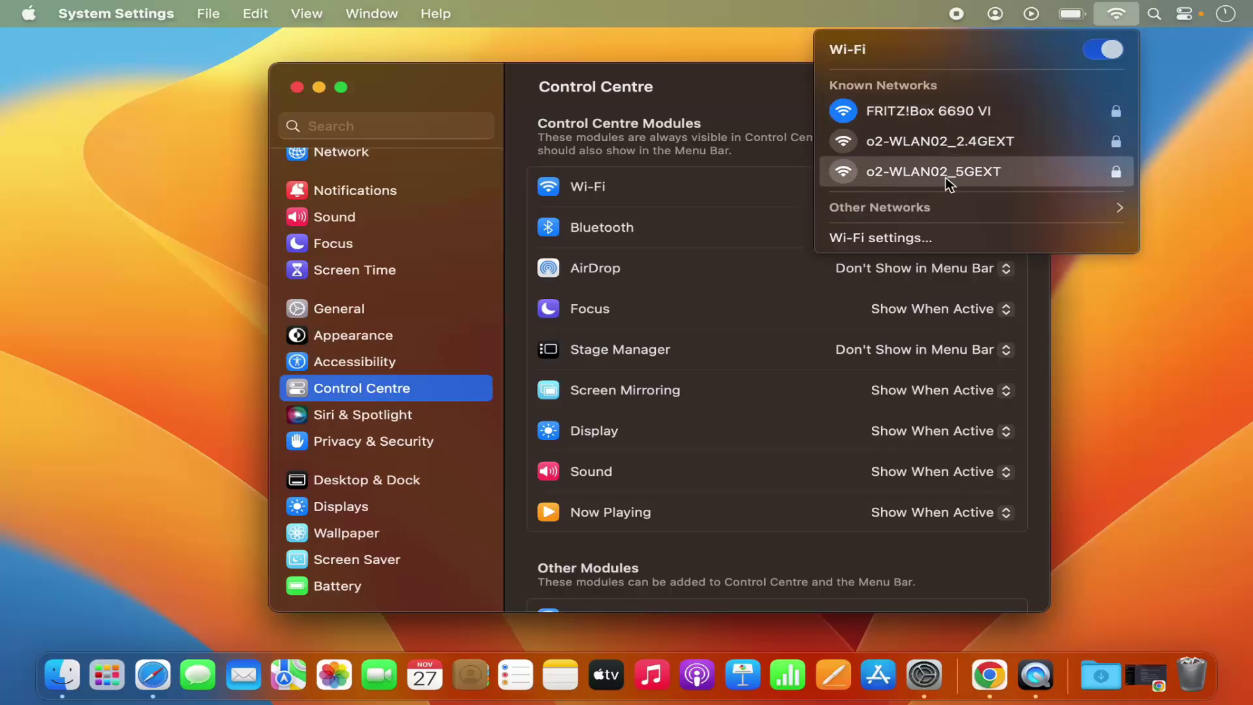
left_click(728, 163)
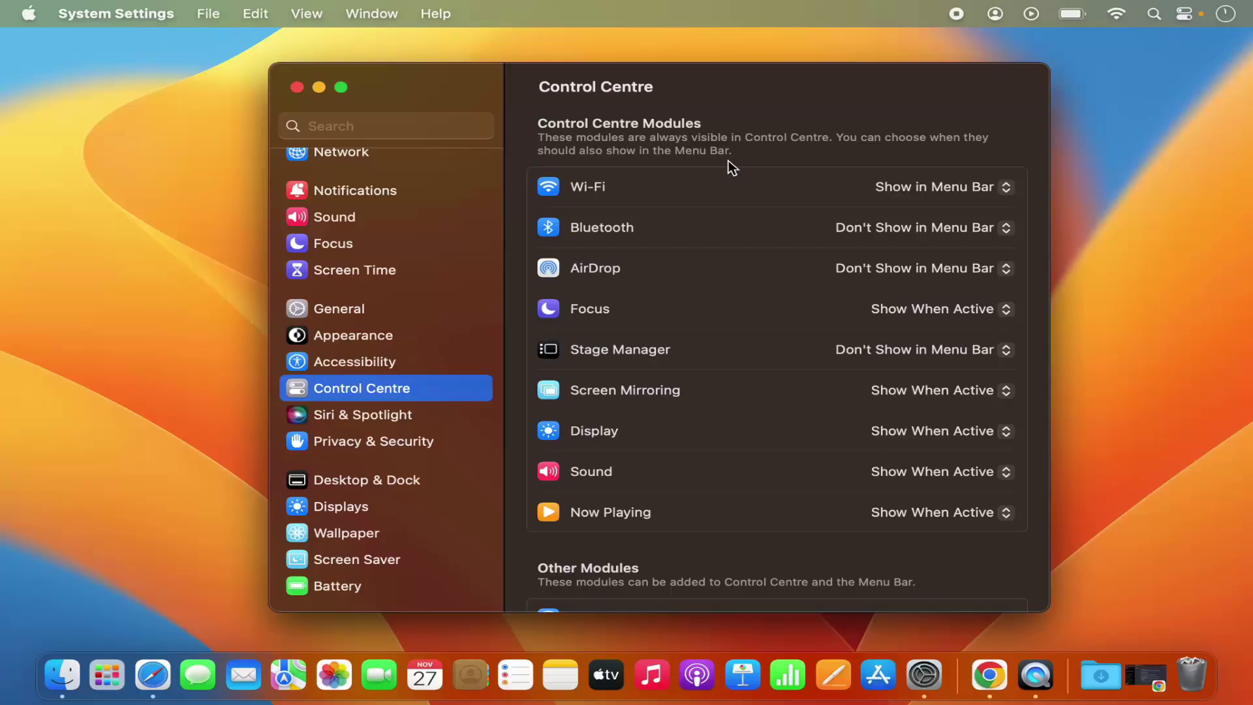
- Set Bluetooth to Show in Menu Bar, turn it on from its icon, view Bluetooth Settings, return
left_click(843, 228)
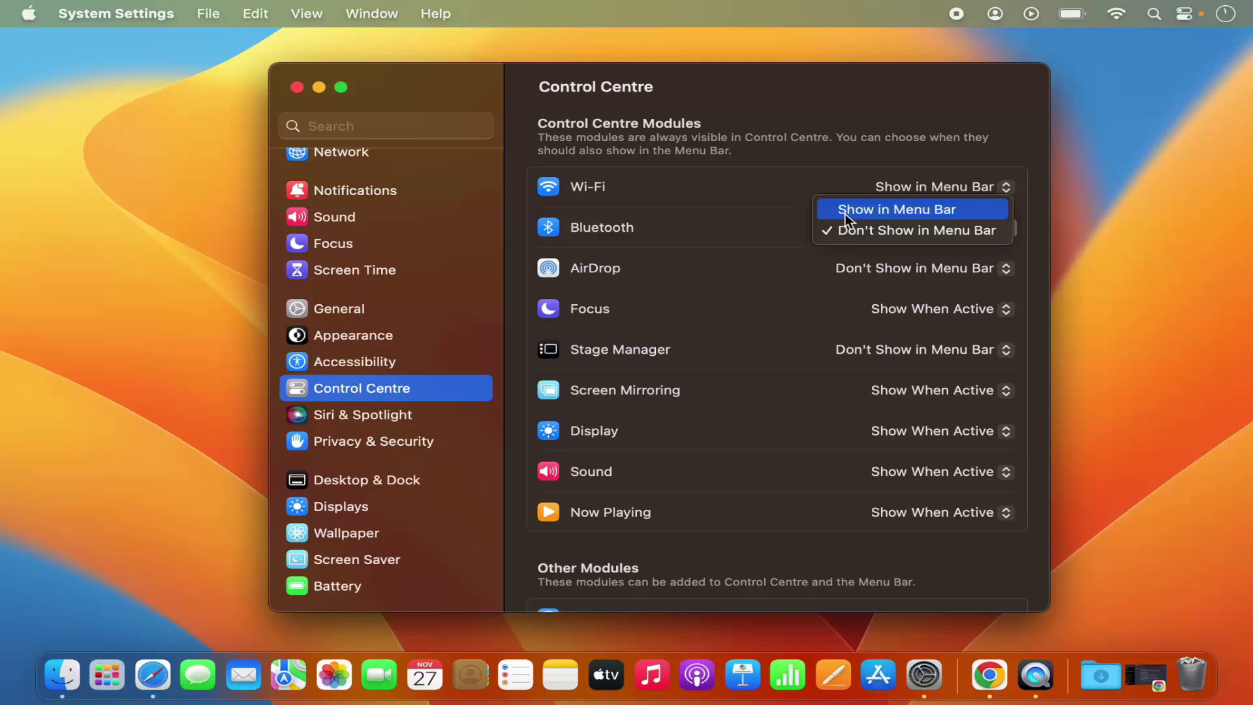
left_click(844, 210)
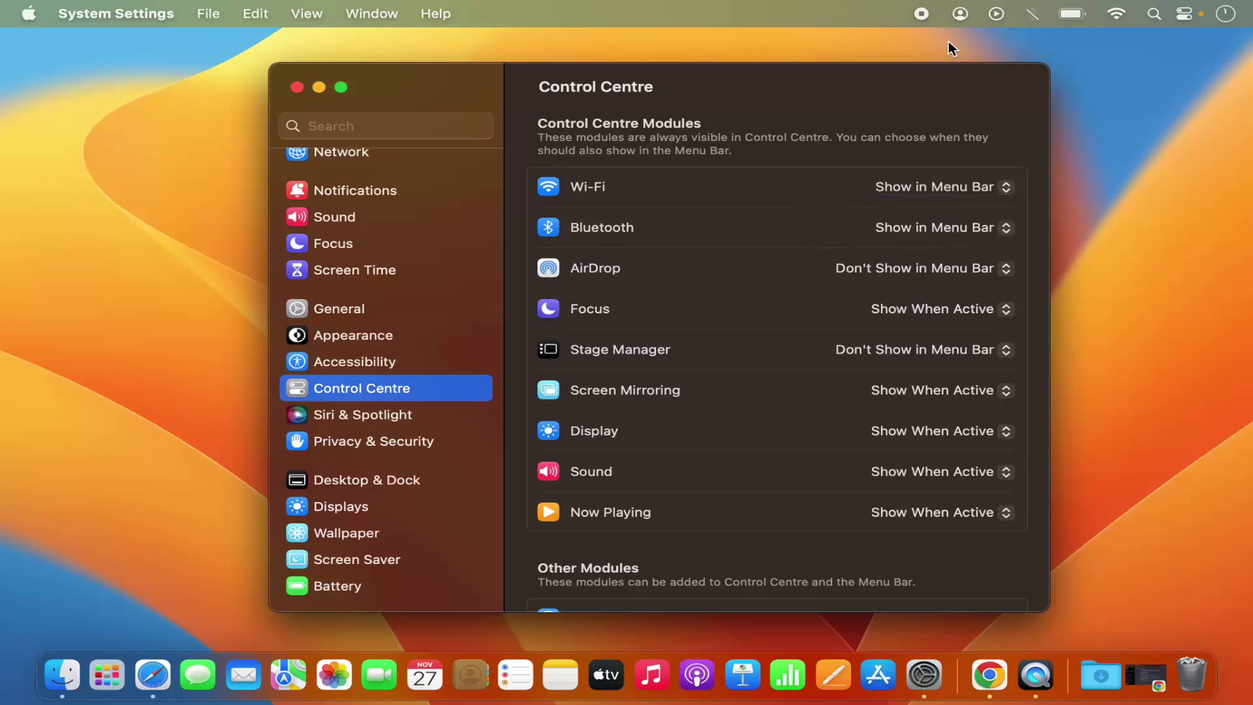
left_click(1032, 15)
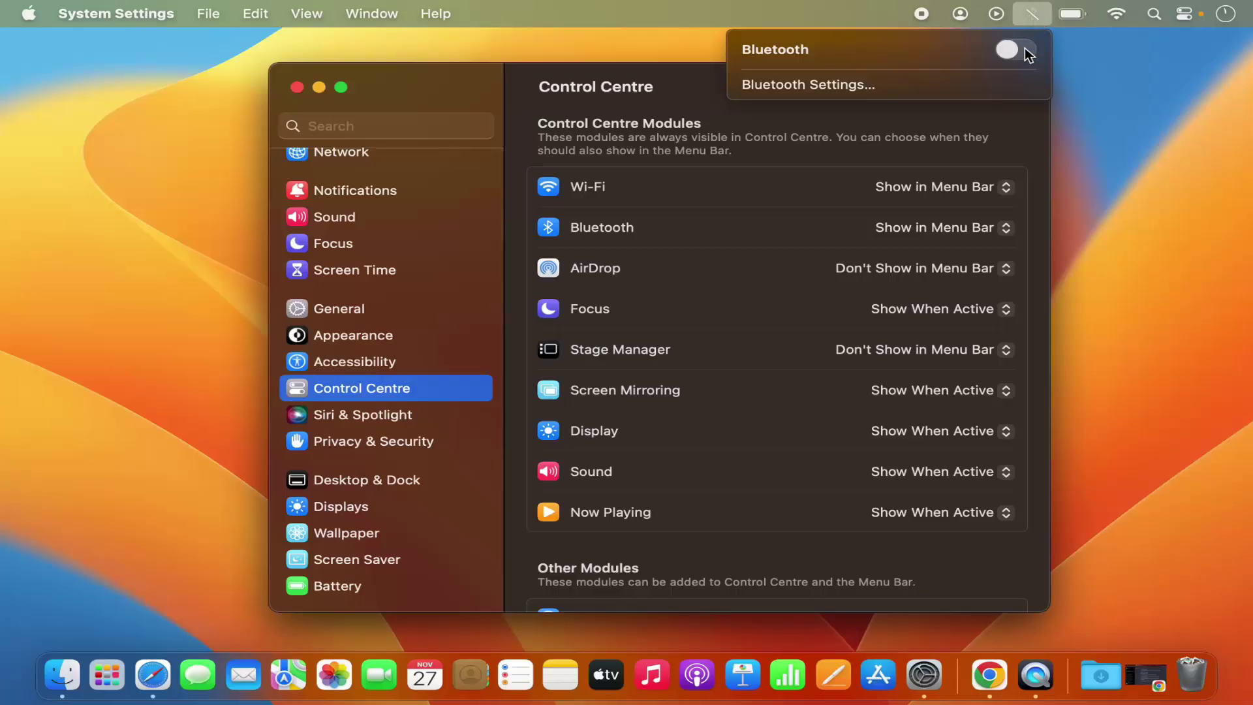
left_click(1023, 50)
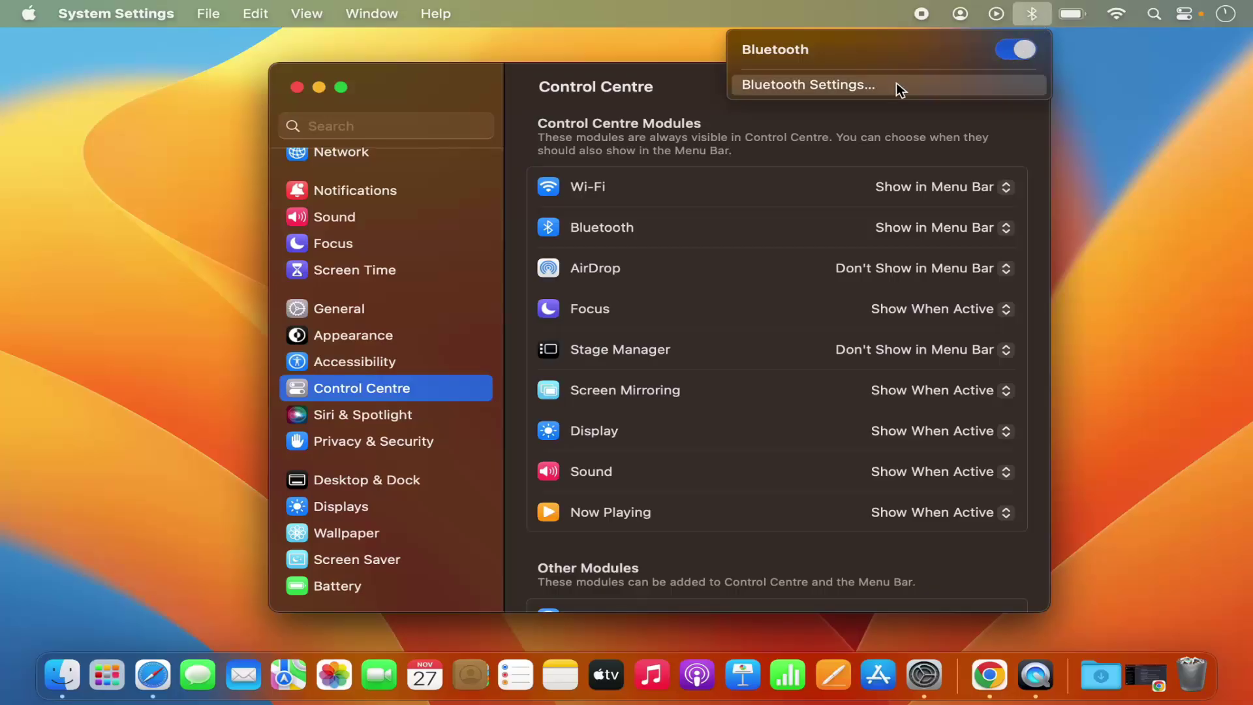
left_click(812, 86)
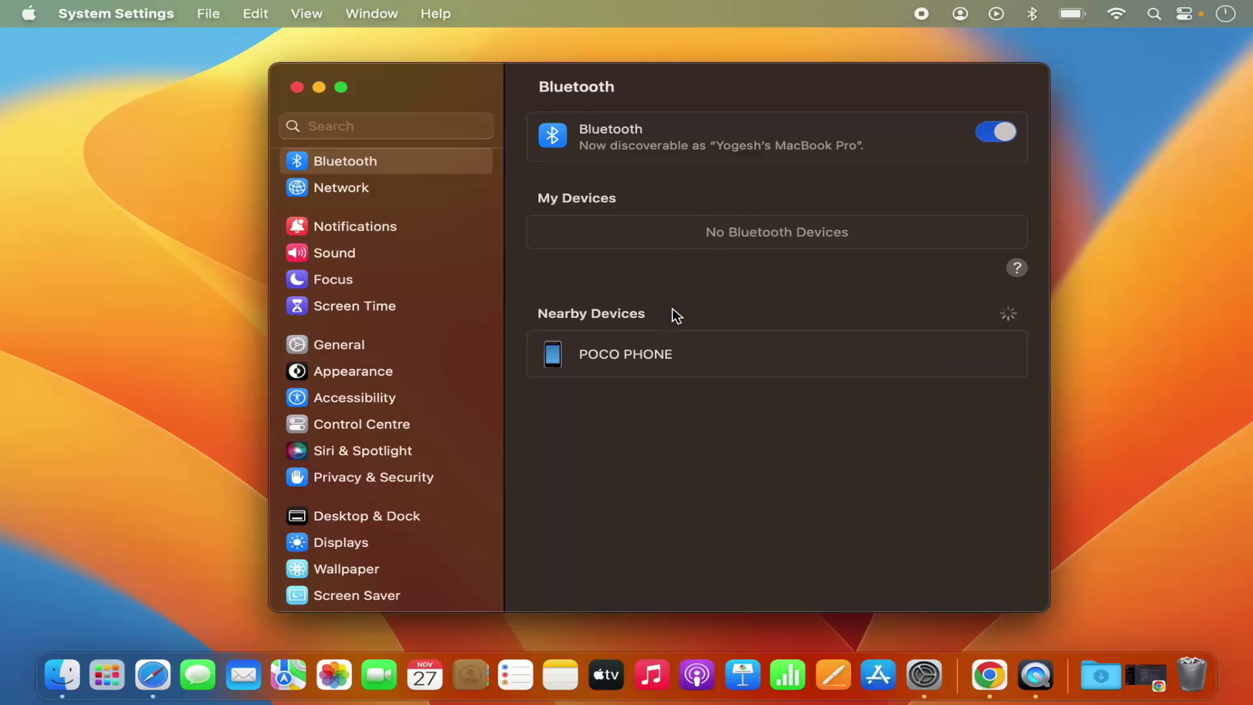
left_click(387, 432)
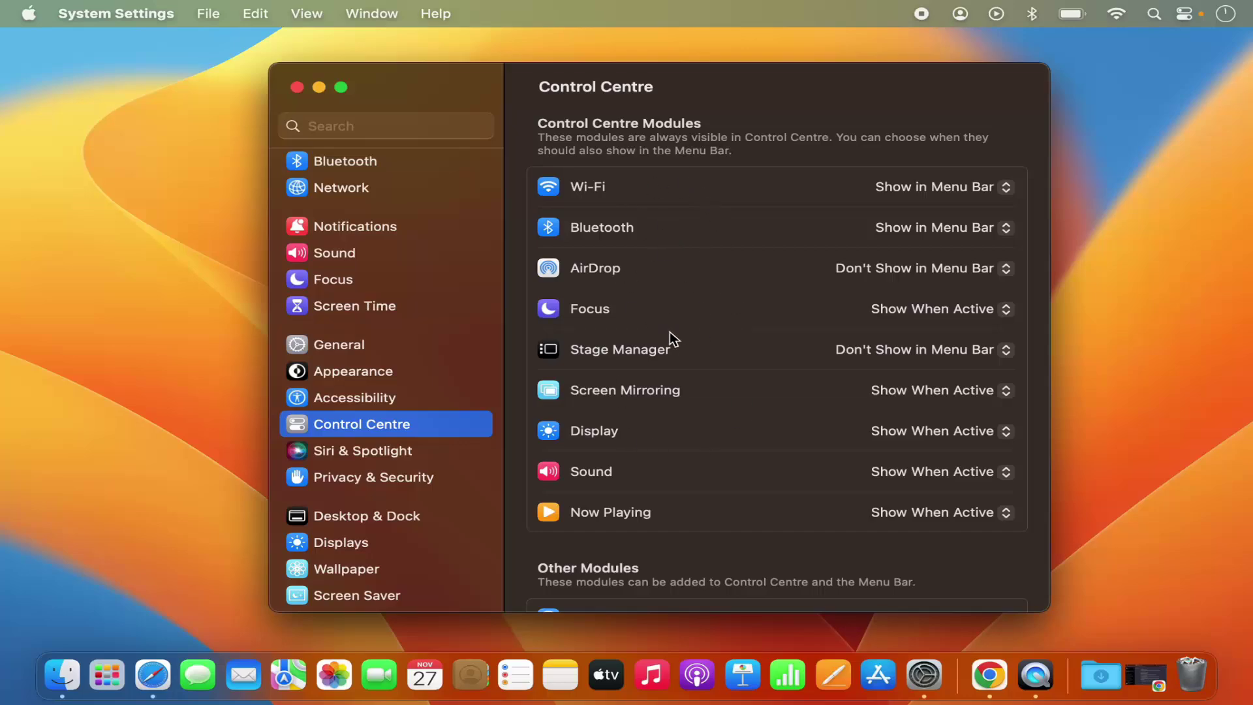
- Turn Accessibility Shortcuts' Show in Menu Bar on, then off again
scroll(670, 333, "down", 5)
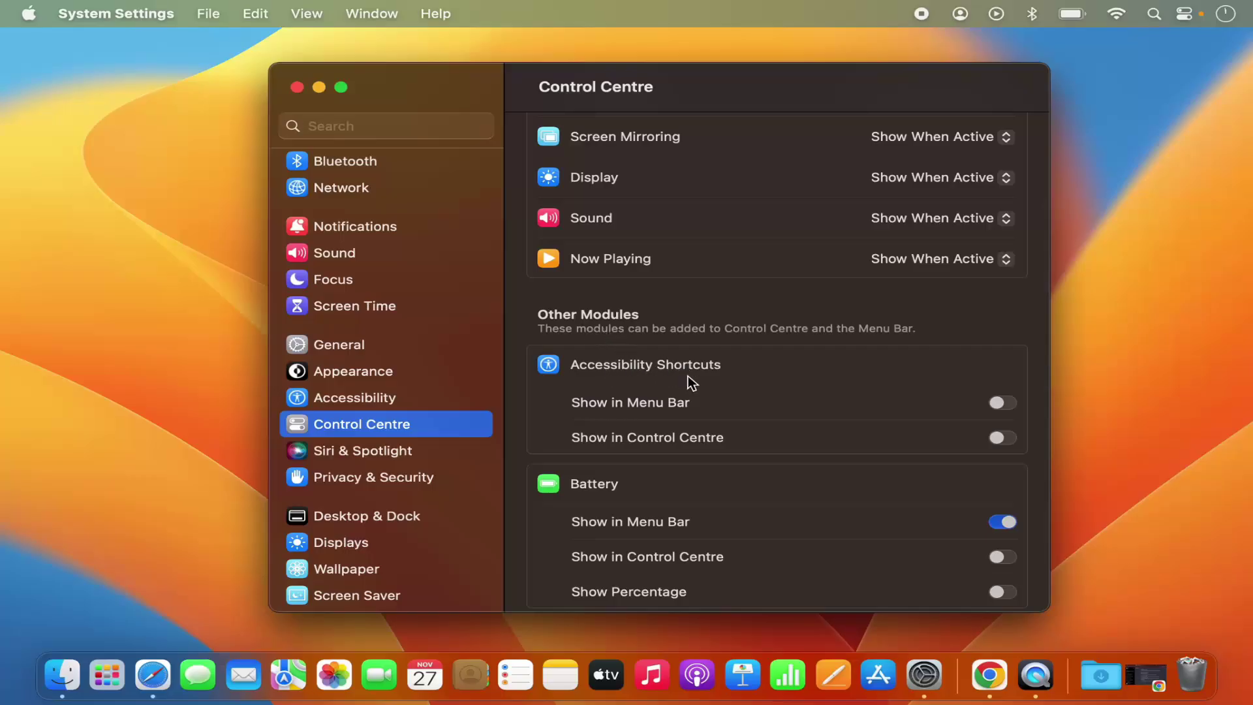
left_click(1004, 403)
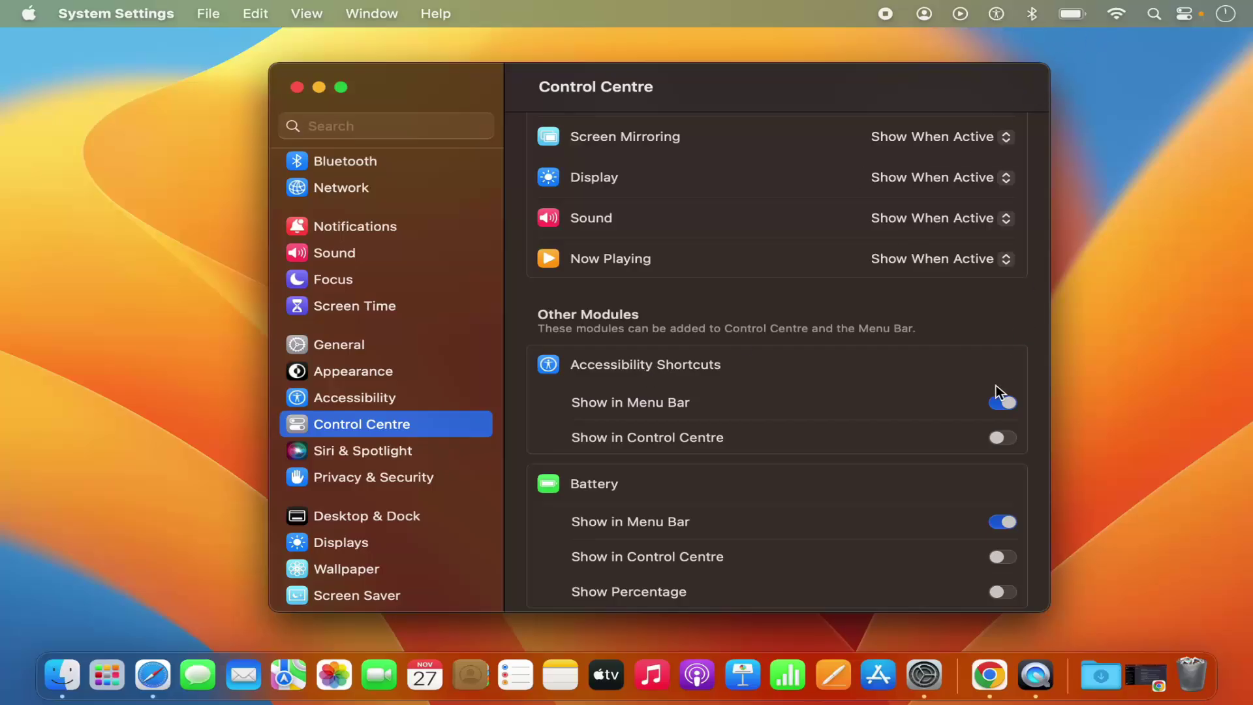
left_click(1002, 402)
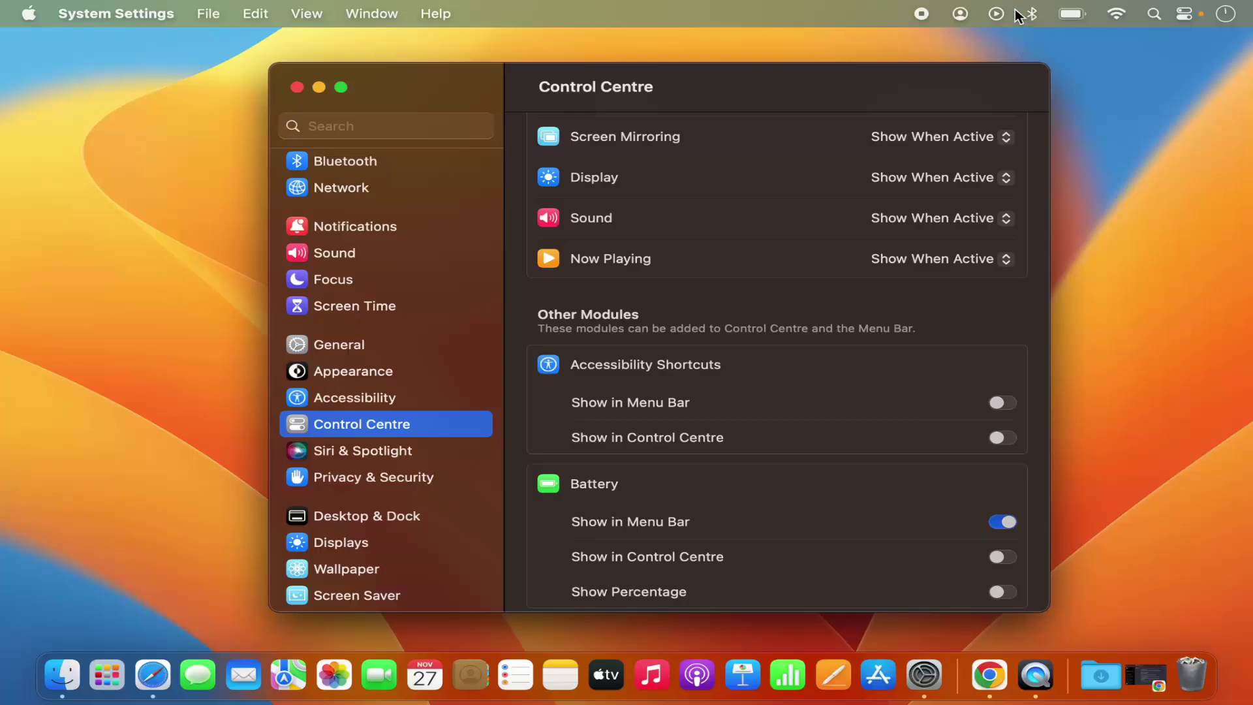
- Switch Battery's Show in Menu Bar off and back on
scroll(838, 461, "down", 4)
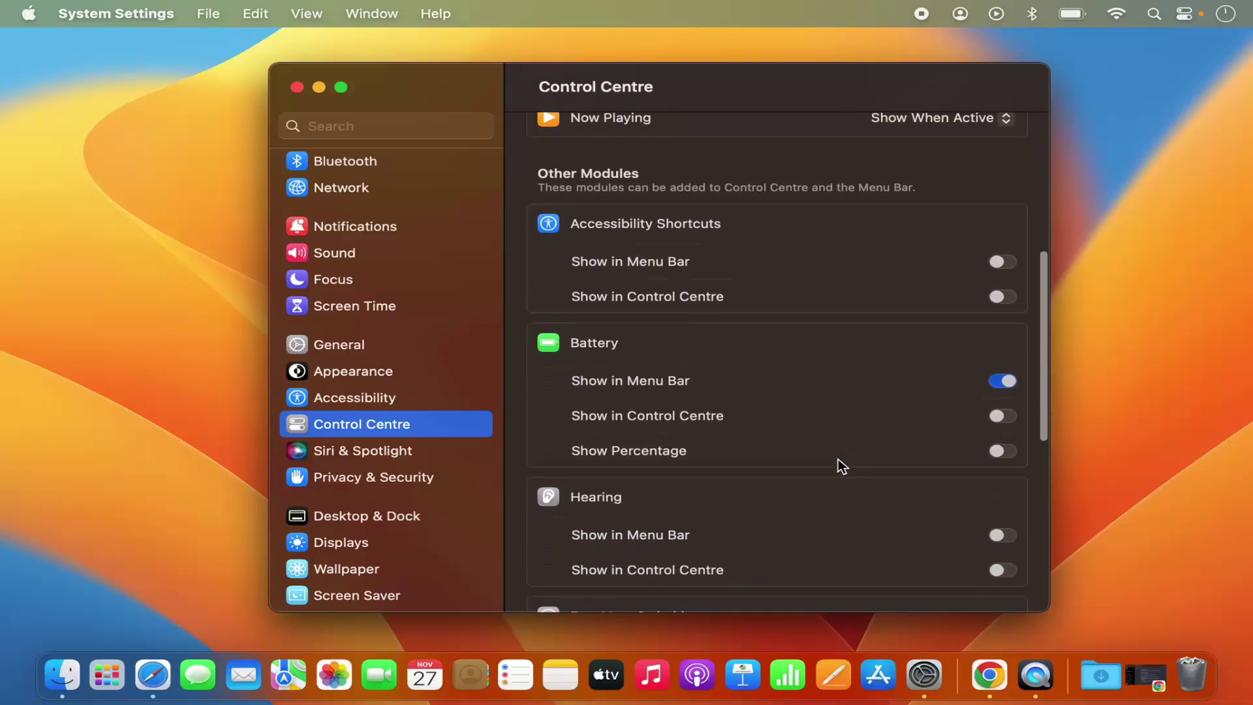
left_click(1001, 382)
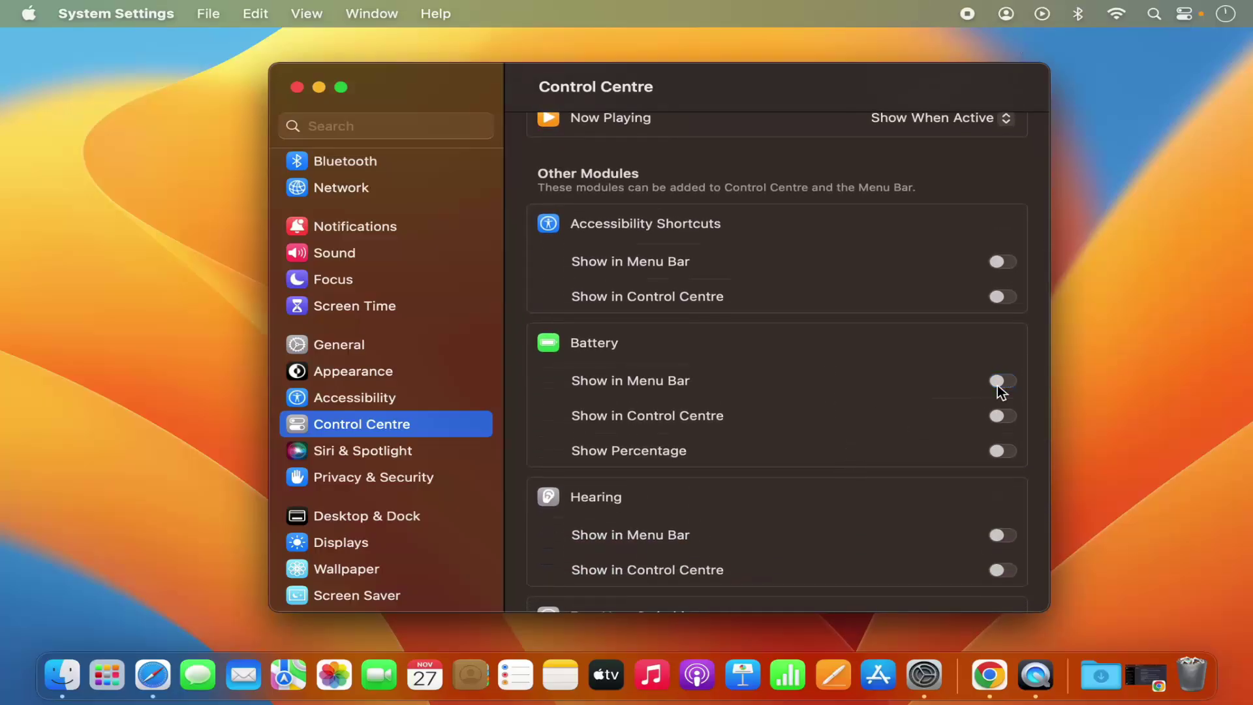
left_click(1004, 382)
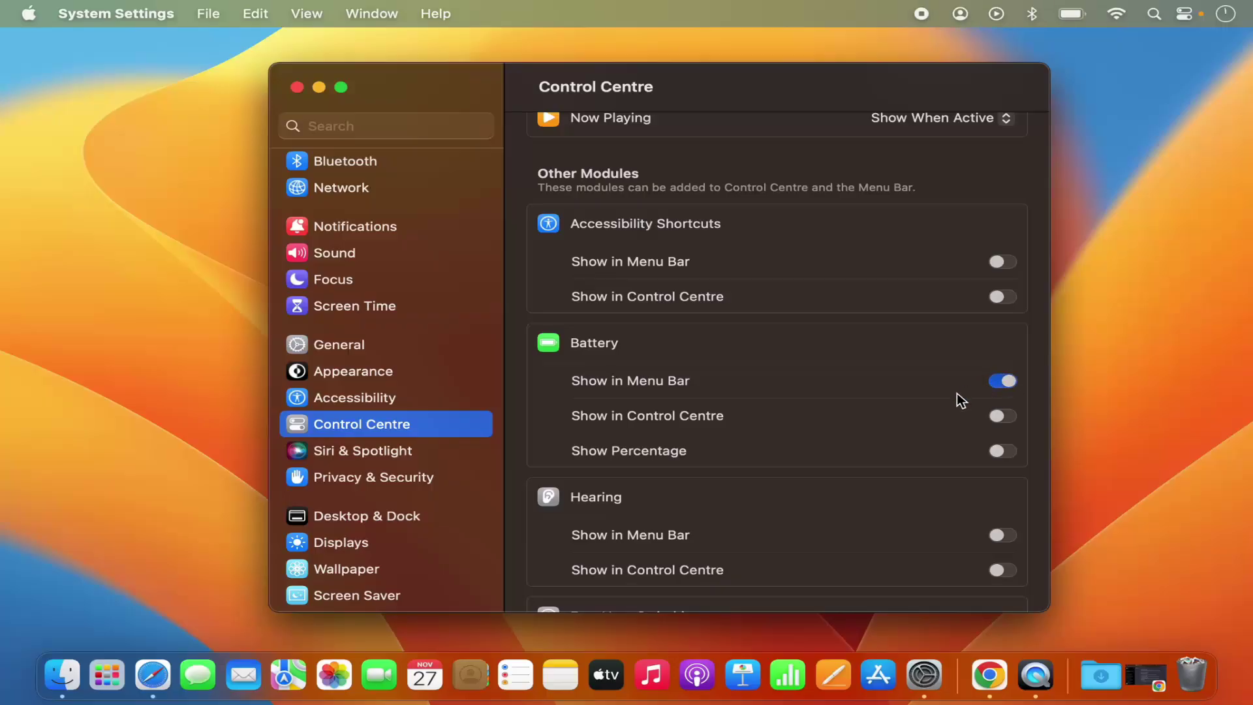
scroll(961, 399, "down", 5)
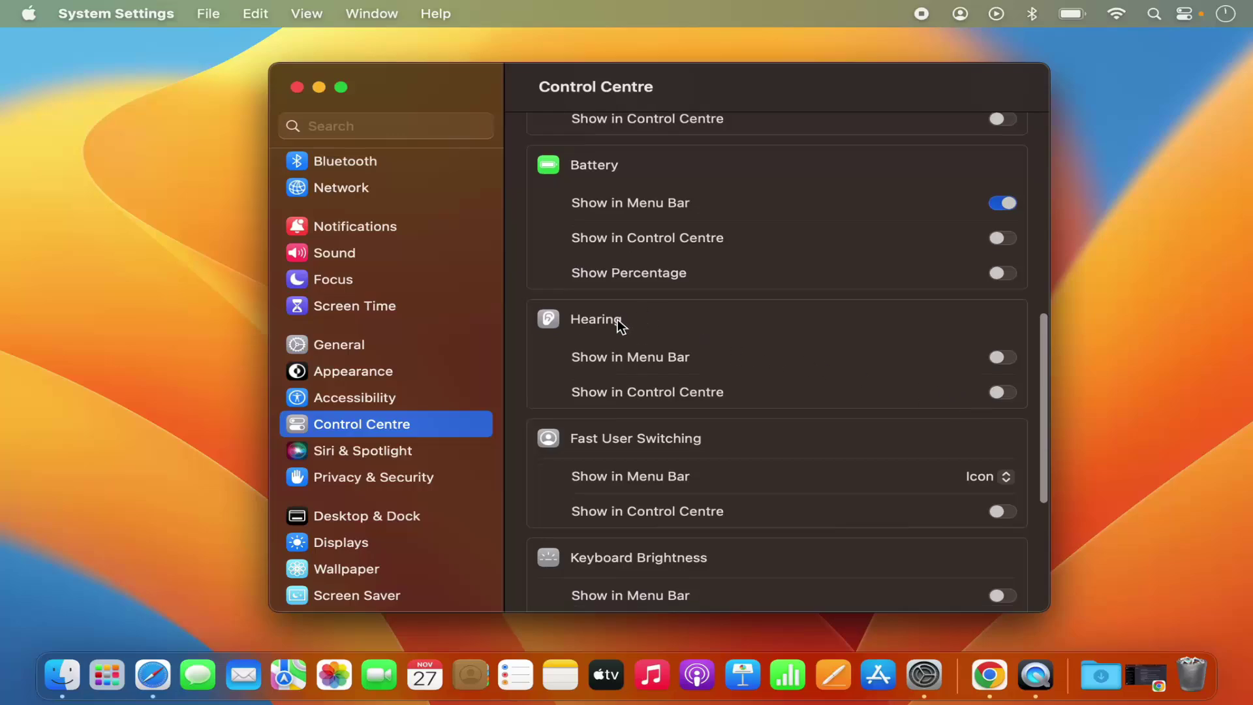
scroll(618, 327, "down", 1)
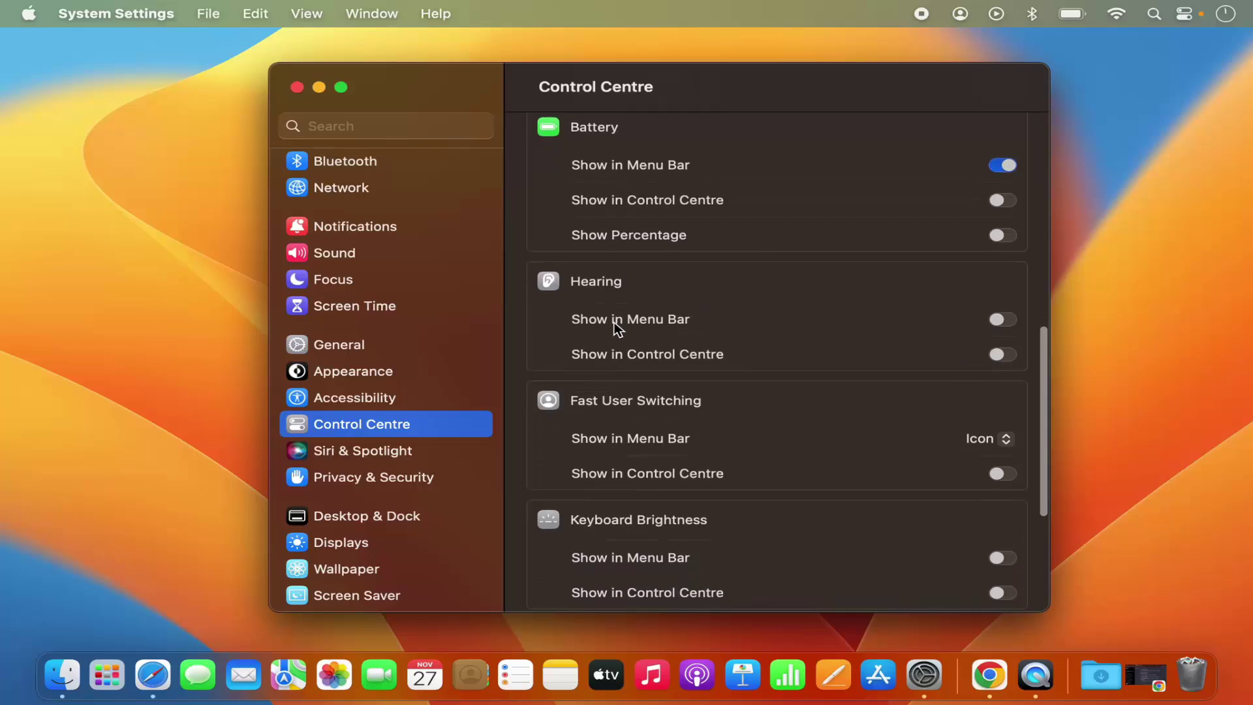
scroll(618, 400, "down", 2)
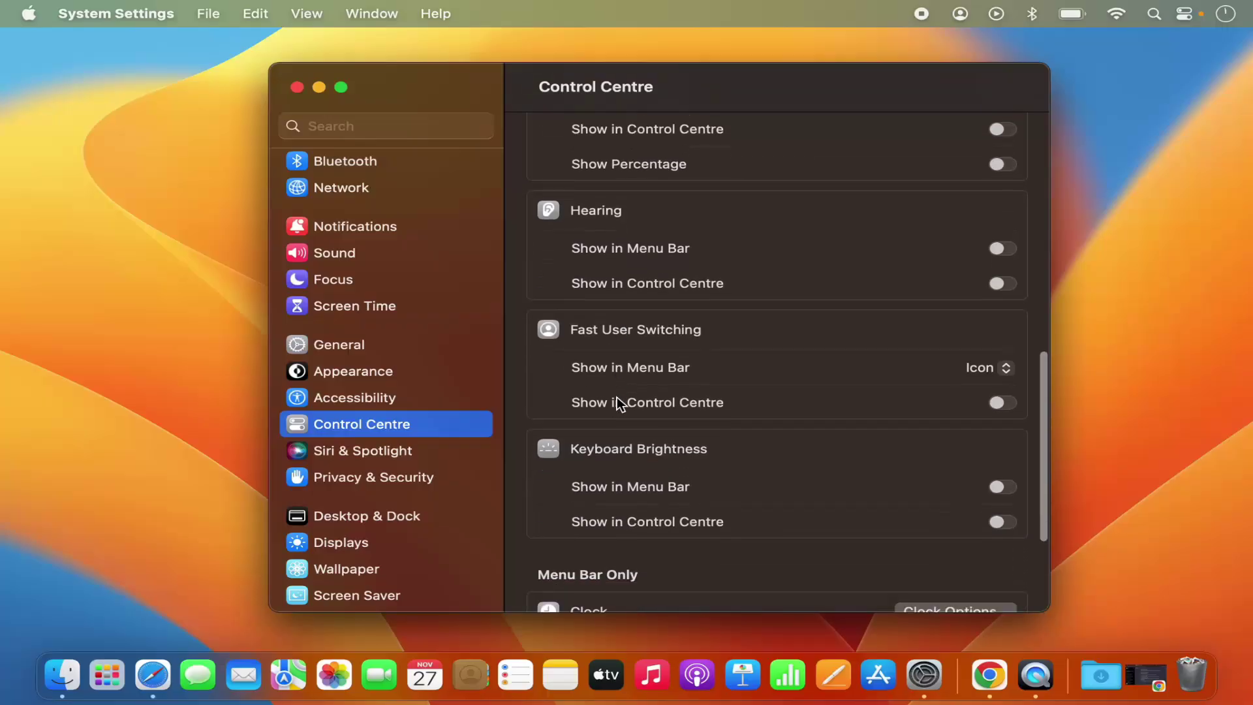
scroll(618, 404, "down", 3)
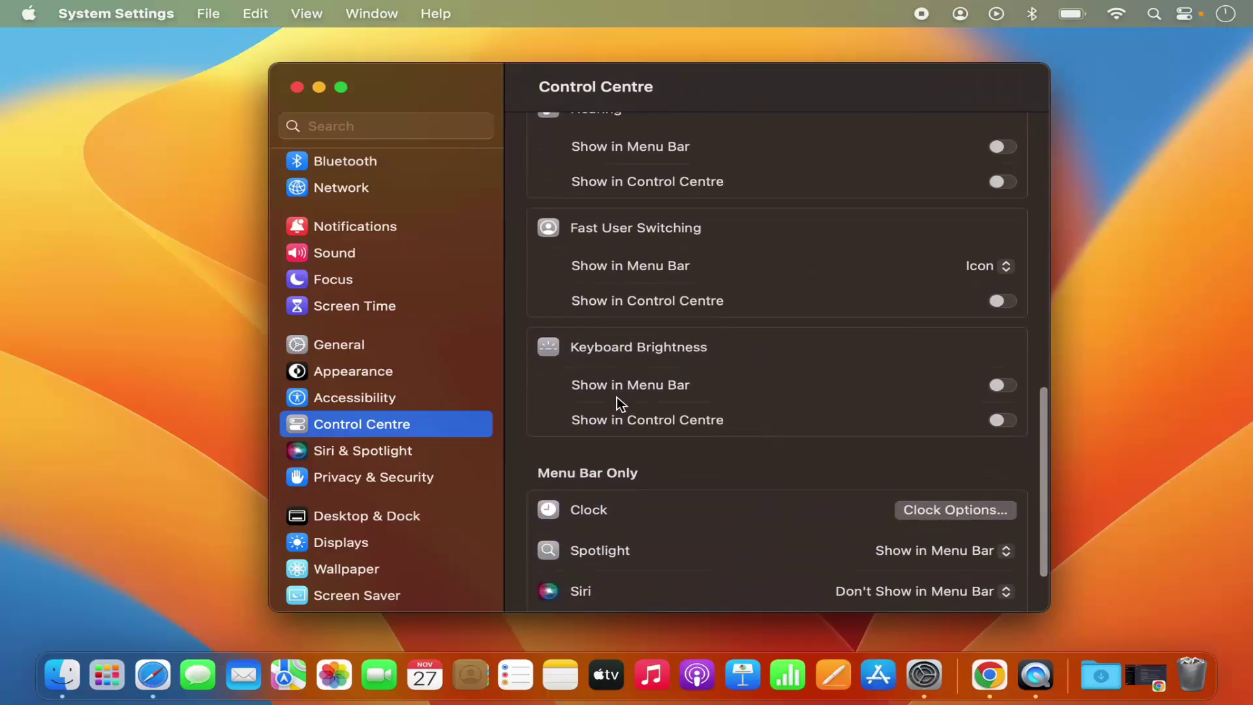
scroll(620, 404, "down", 1)
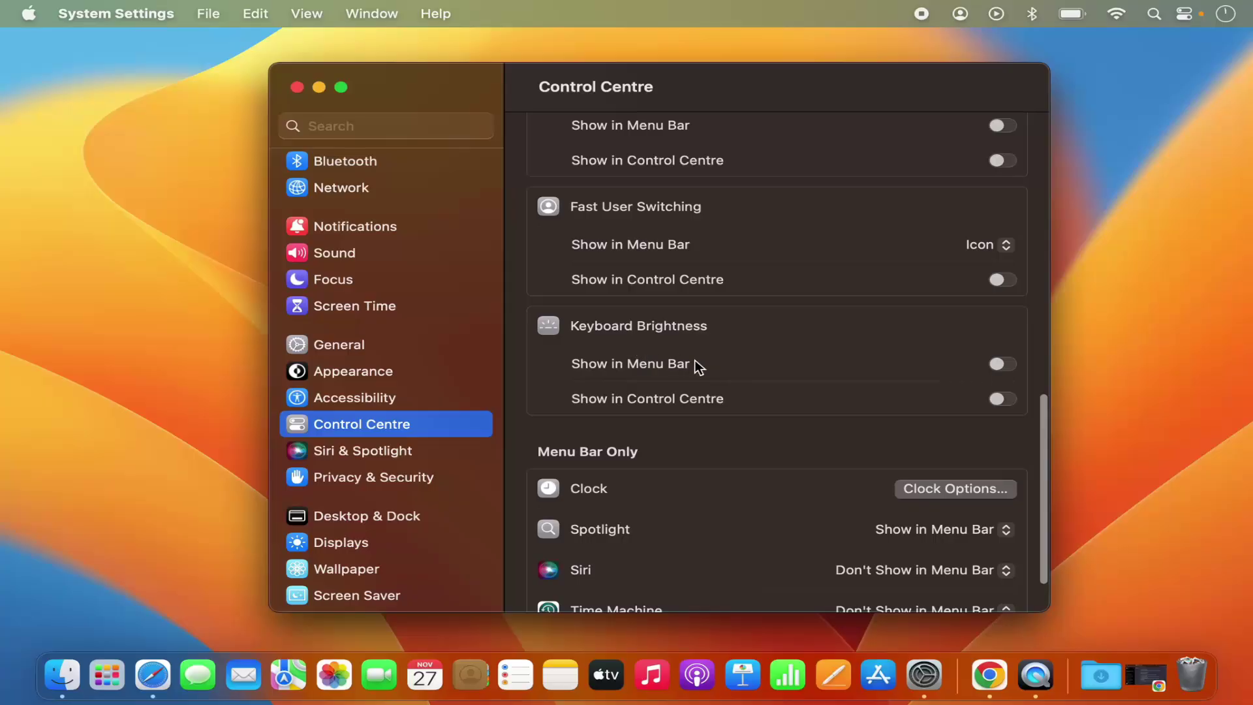
left_click(1001, 364)
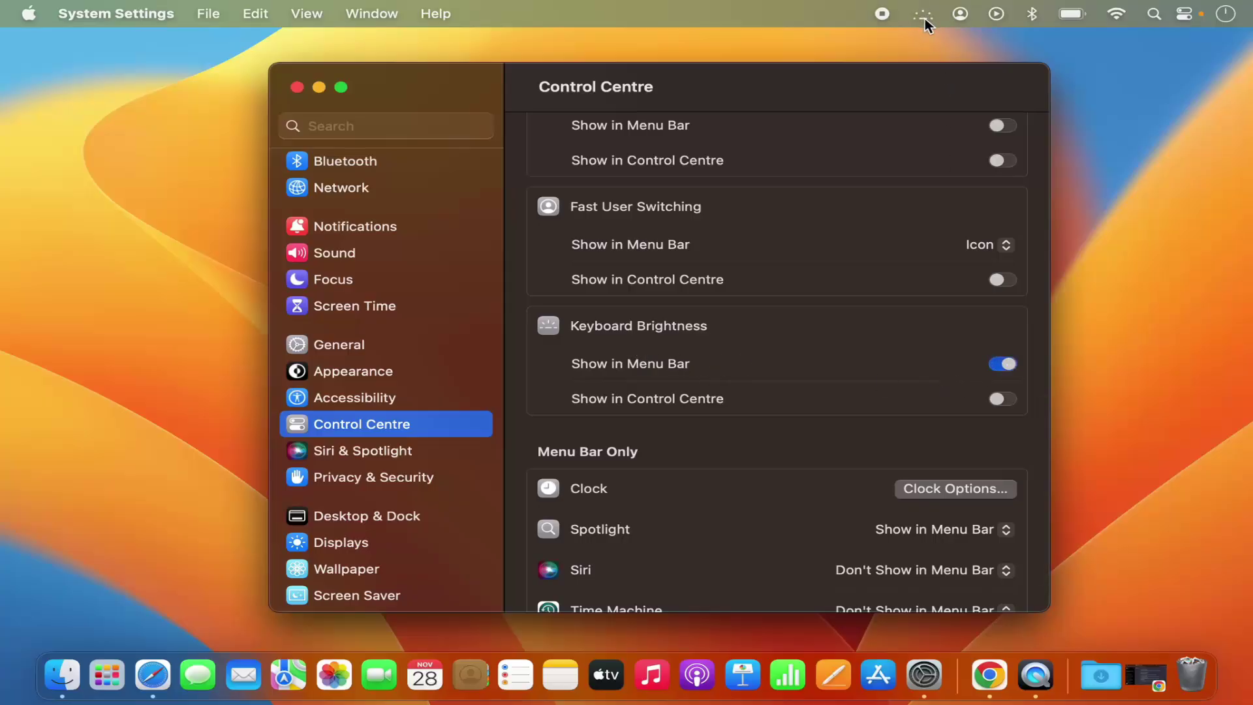
left_click(995, 366)
scroll(878, 417, "down", 3)
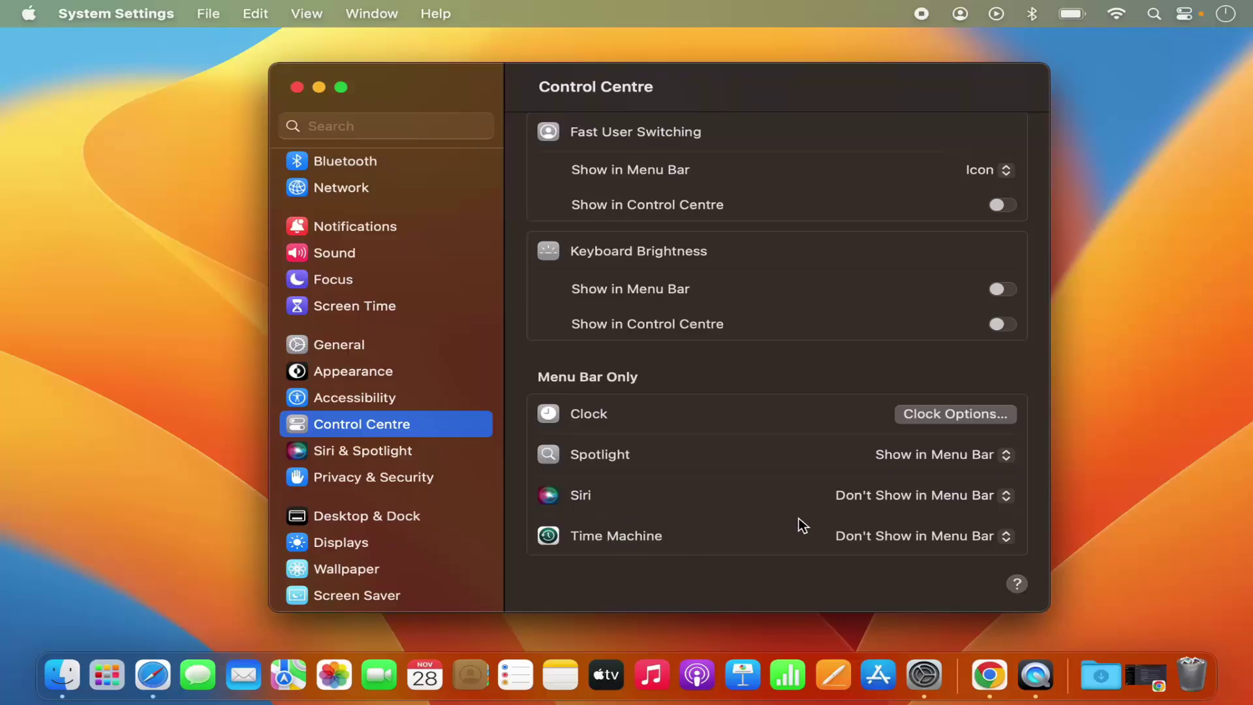
- Set Siri to Show in Menu Bar, revert to Don't Show in Menu Bar, then activate Finder
left_click(870, 502)
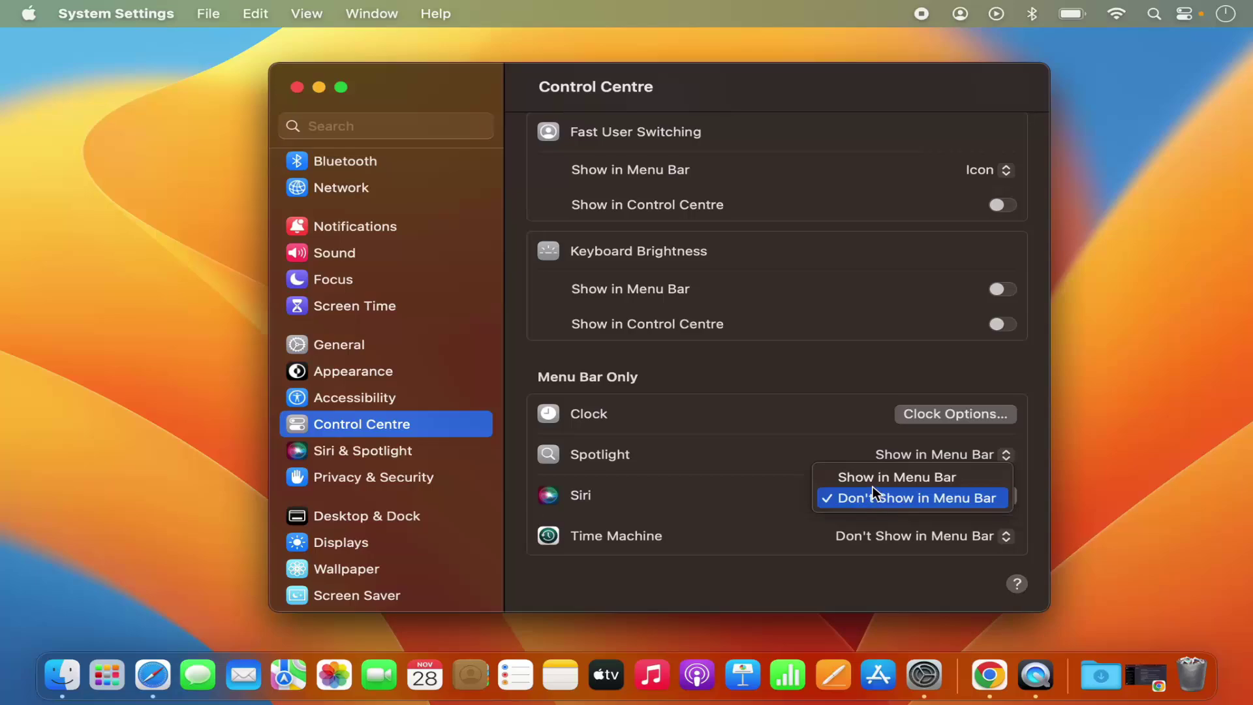
left_click(872, 483)
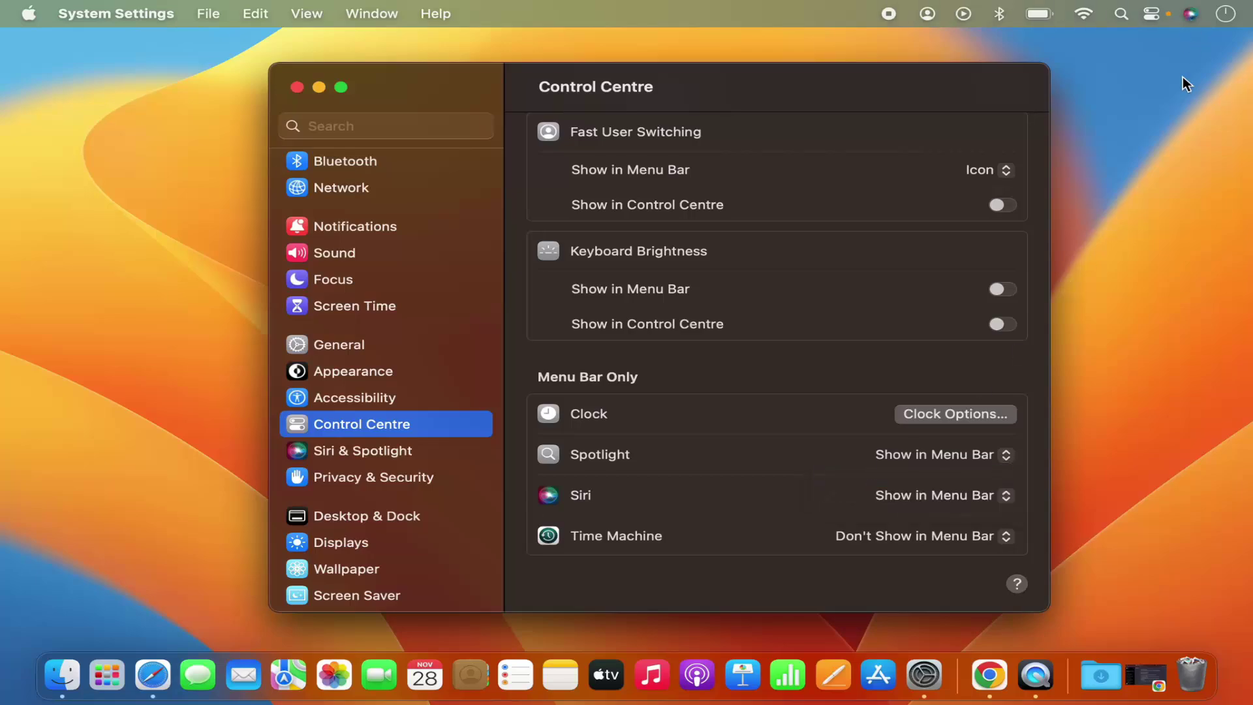
left_click(955, 494)
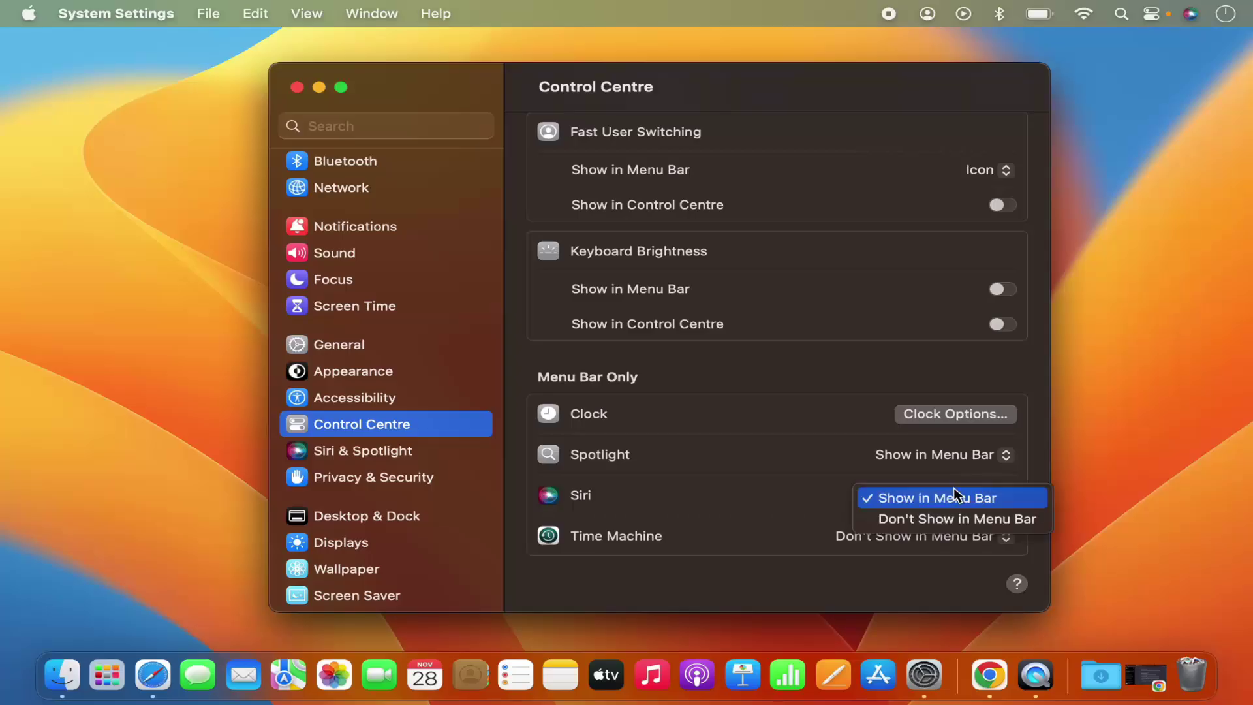
left_click(936, 519)
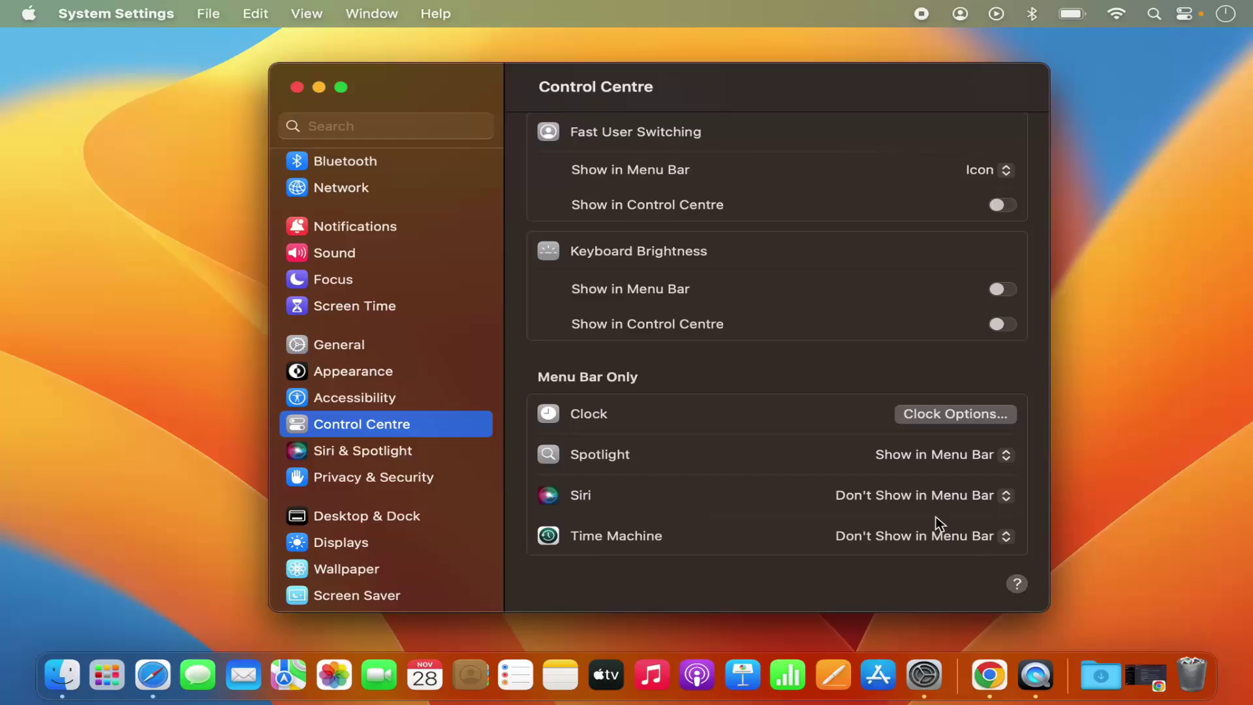
left_click(1064, 480)
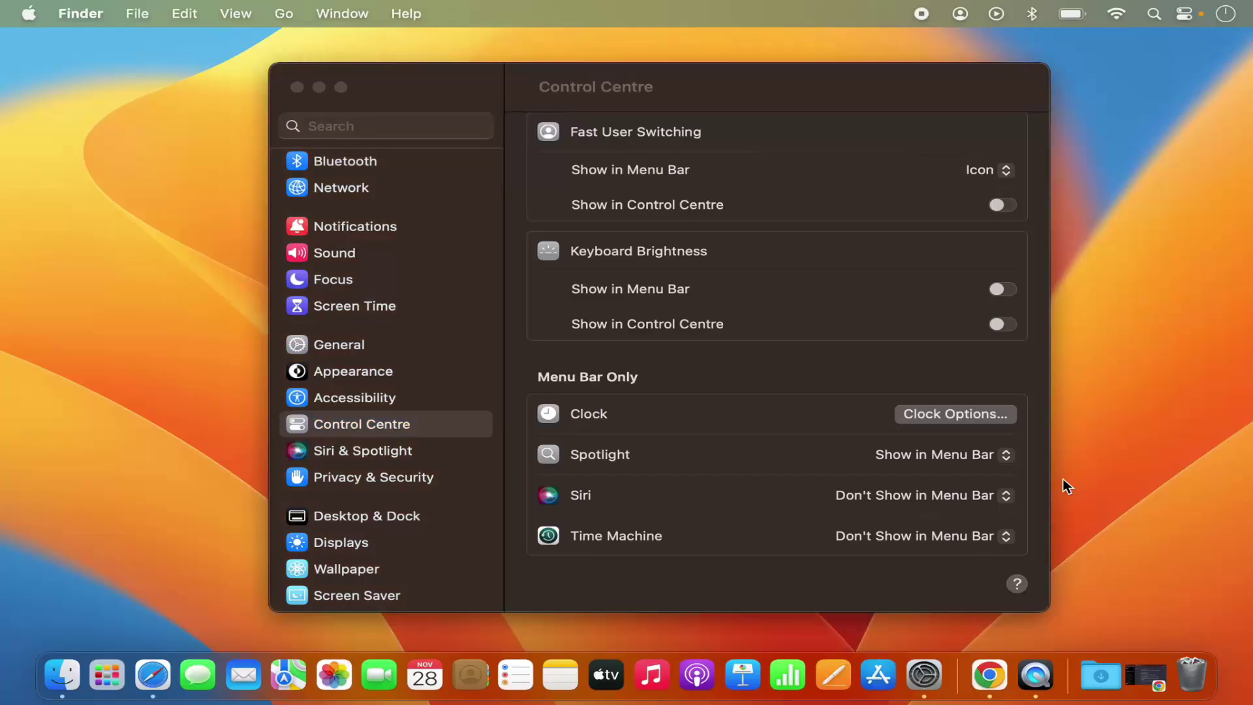